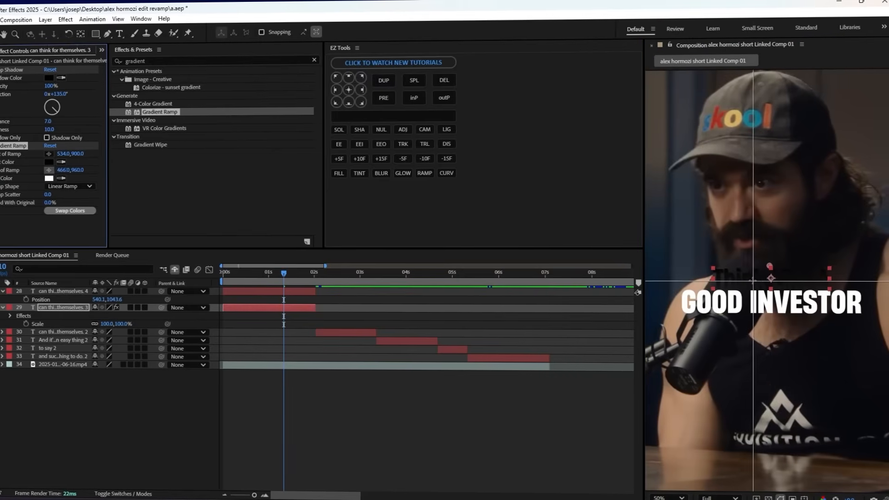
Set the Gradient Ramp on the "Think Like A" text to a white start color and an FFE1B2 cream end color.
left_click(48, 85)
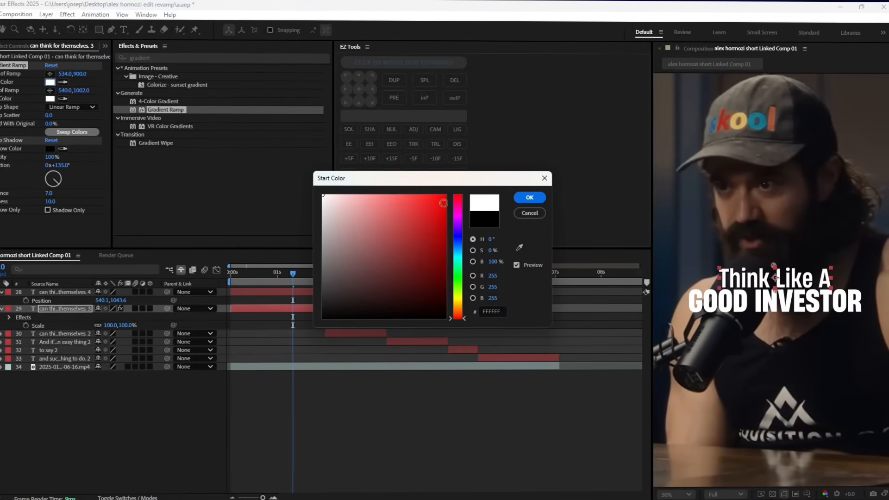
left_click(530, 198)
left_click(50, 98)
left_click(458, 299)
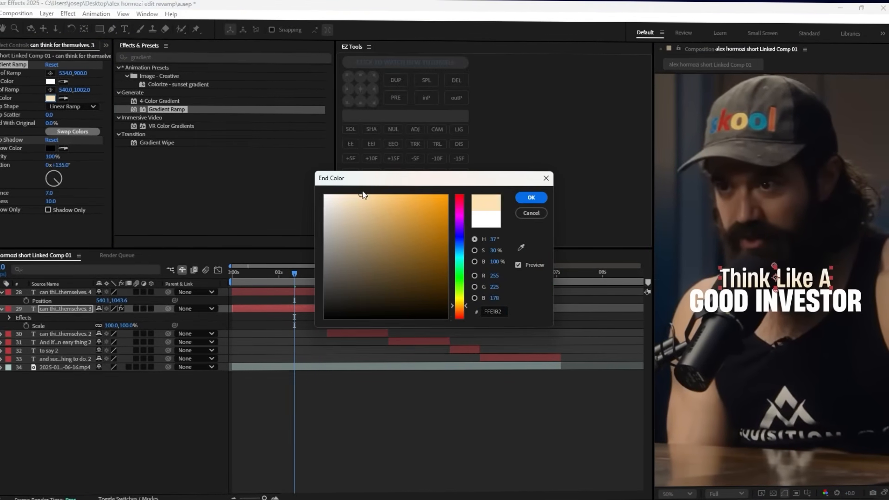
key("Return")
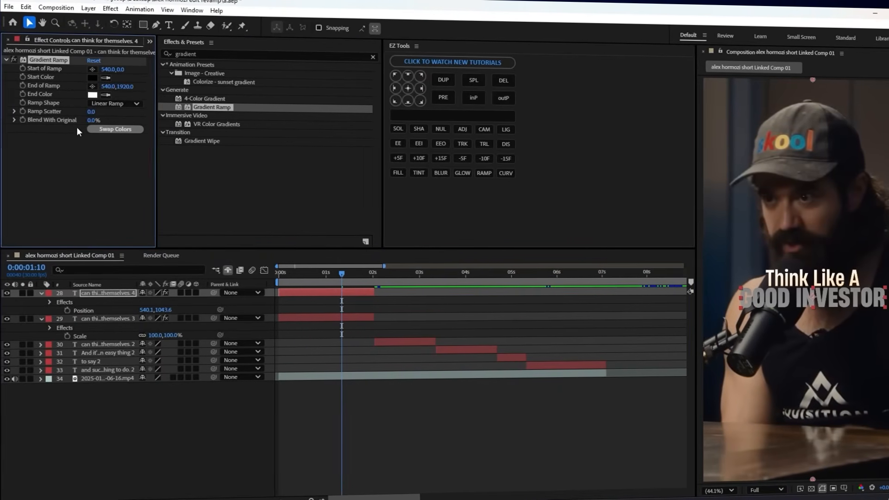
Position the Gradient Ramp over the "GOOD INVESTOR" text and color it from red to orange FF6600.
left_click(90, 70)
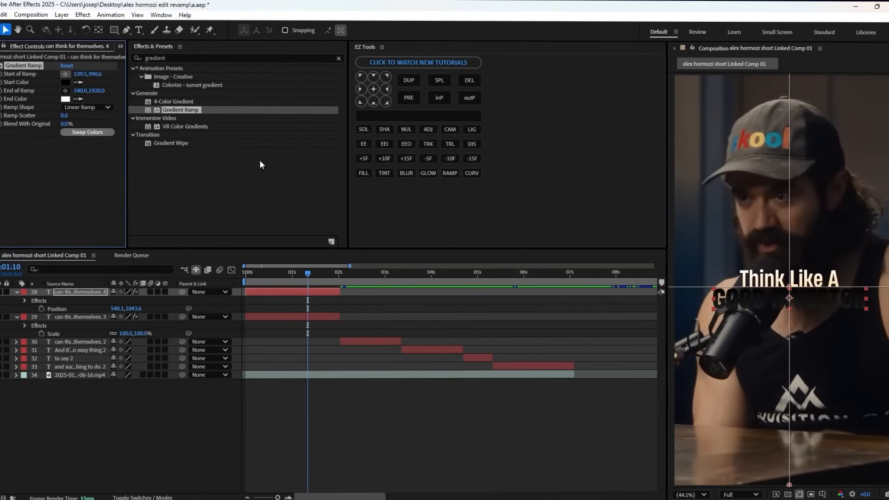
left_click(65, 82)
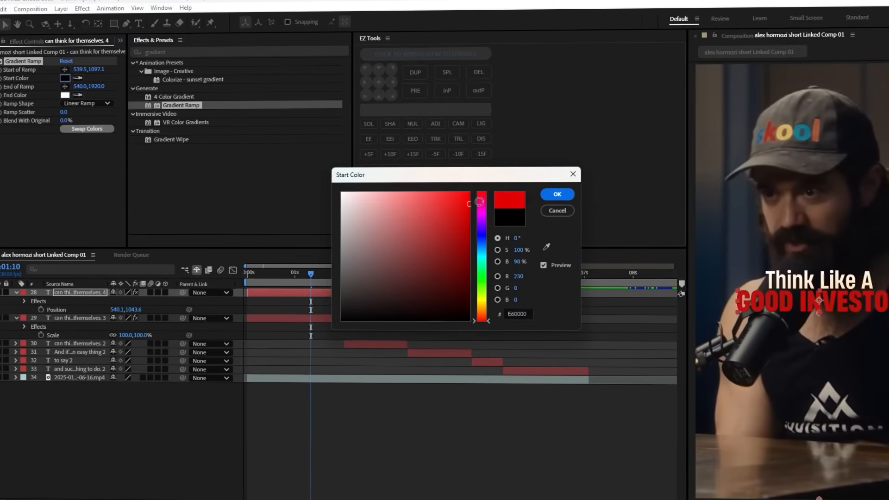
left_click(558, 194)
left_click(65, 95)
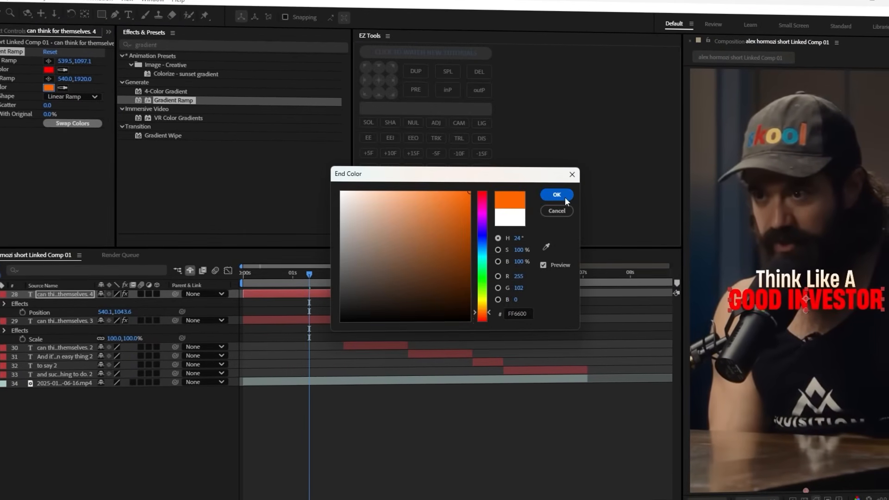
left_click(556, 194)
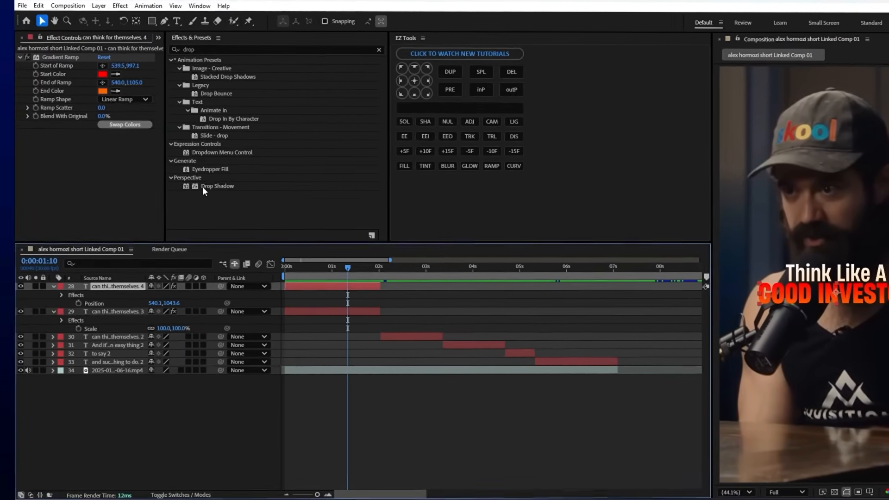
Add a Drop Shadow to the "GOOD INVESTOR" text with a dark red shadow color, 10 distance and 96% opacity.
double_click(152, 189)
left_click(48, 190)
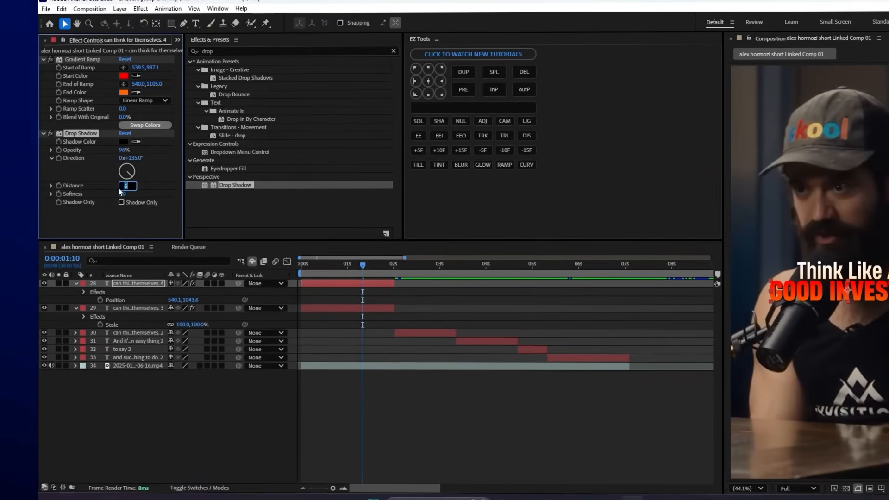
left_click(120, 141)
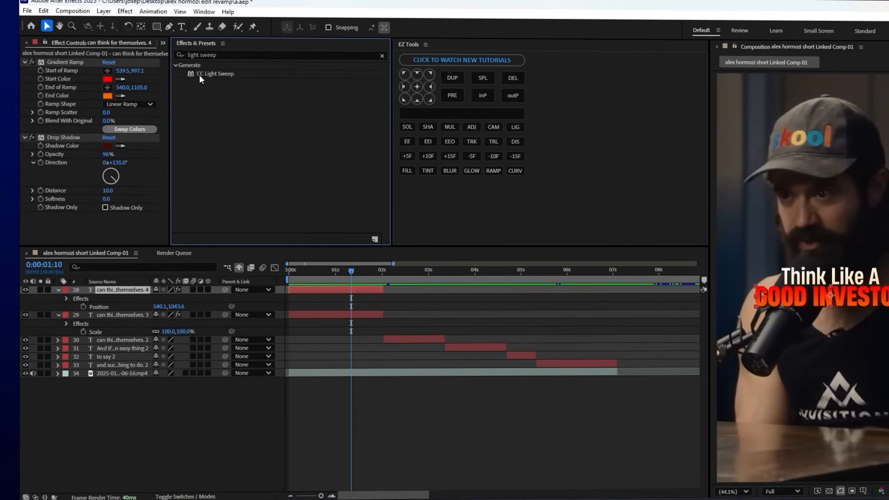
Add an orange CC Light Sweep centered on "GOOD INVESTOR" with direction 62°, sweep intensity 0, edge intensity 42 and edge thickness 8.2.
left_click(199, 74)
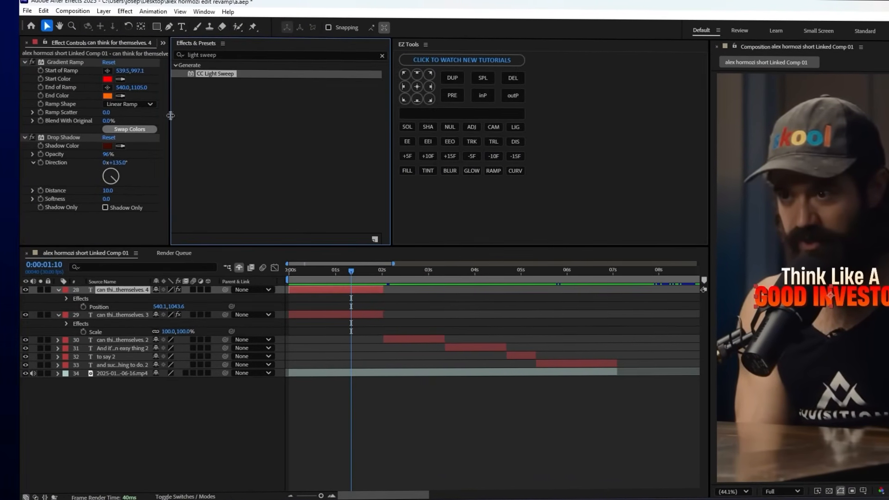
left_click(15, 146)
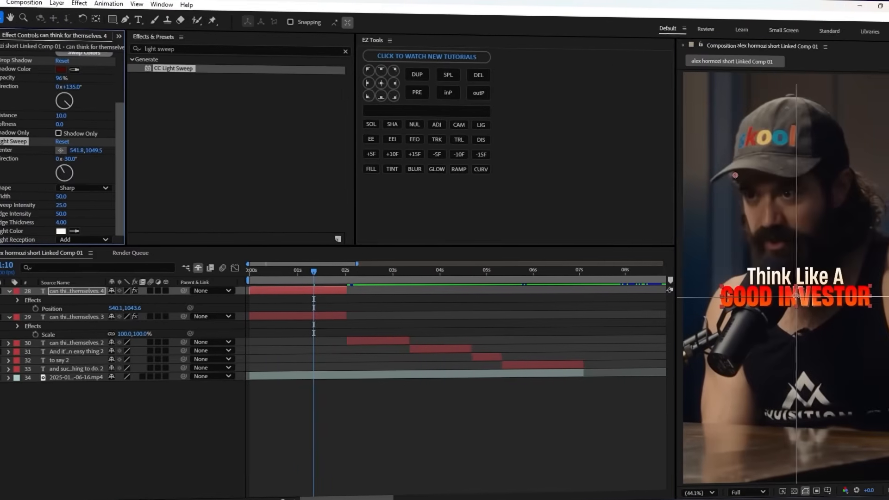
left_click(796, 297)
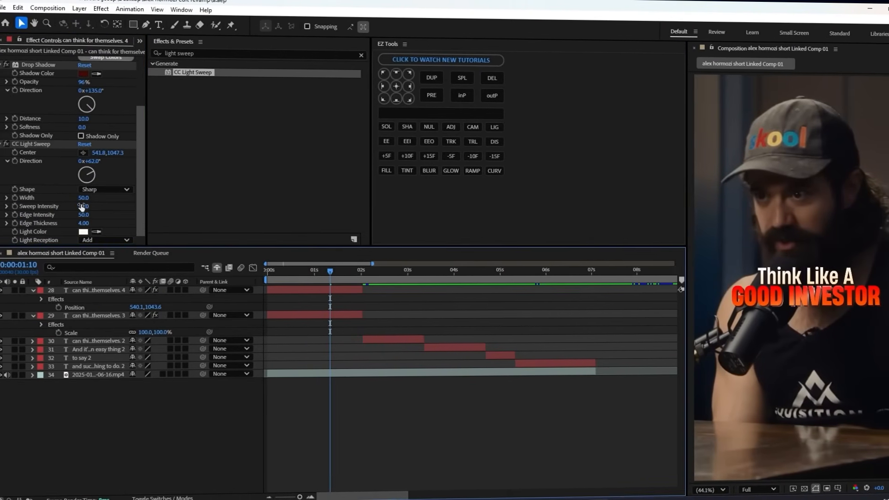
left_click(83, 232)
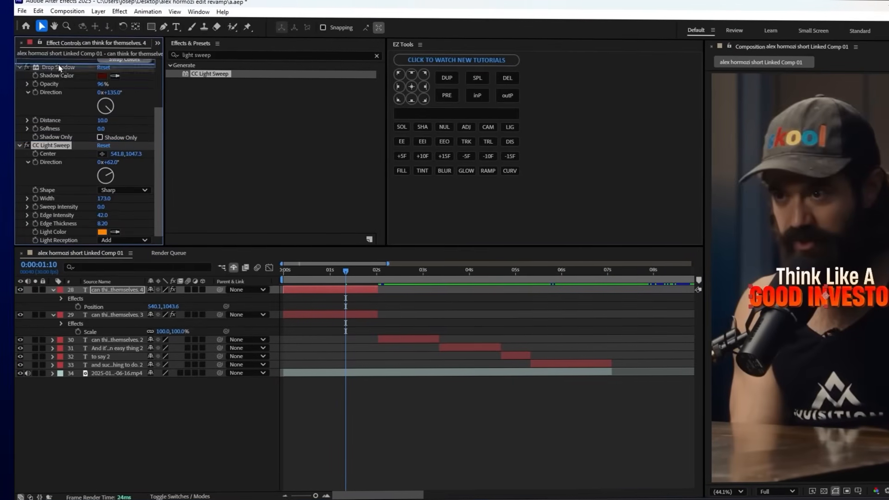
Reorder the "GOOD INVESTOR" effects so CC Light Sweep sits above Drop Shadow, and duplicate the light sweep.
left_click_drag(59, 73, 57, 133)
scroll(48, 69, "down", 3)
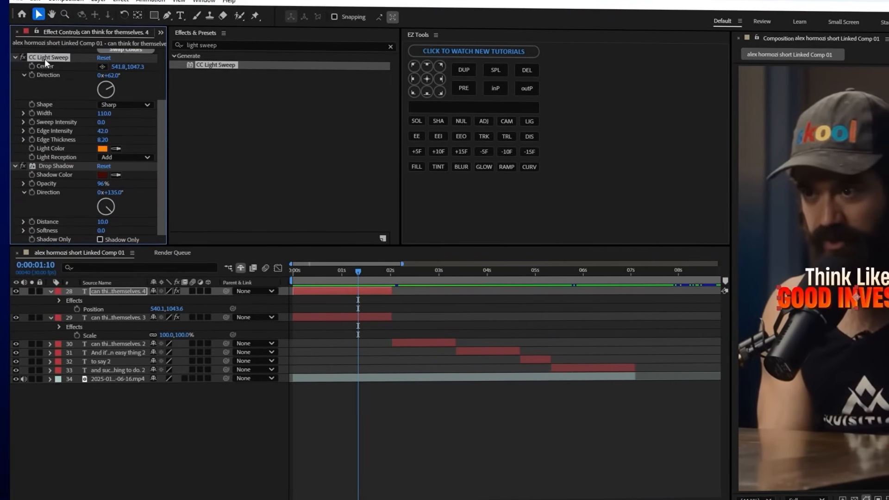
key("ctrl+d")
Set the duplicated light sweep to white light, width 50, sweep intensity 20, edge intensity 10 and edge thickness 1.
scroll(61, 93, "down", 3)
left_click(99, 170)
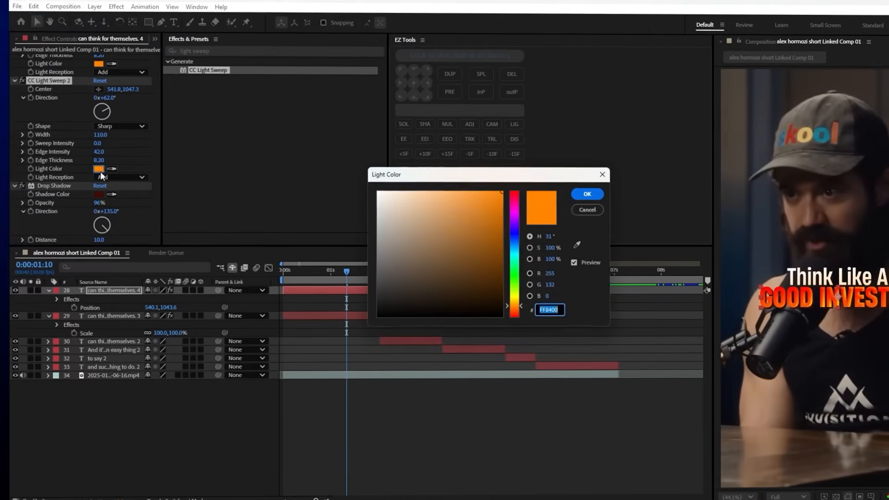
left_click(373, 192)
key("Return")
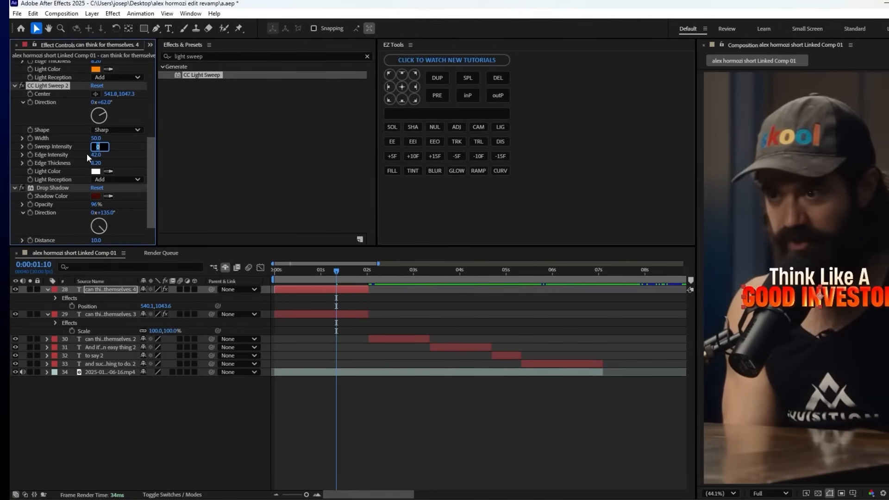
type("20")
key("Tab")
type("10")
key("Tab")
type("1")
key("Return")
Keyframe the second light sweep's center to travel across the "GOOD INVESTOR" text, starting at 131.8, 1047.3.
left_click_drag(113, 94, 104, 95)
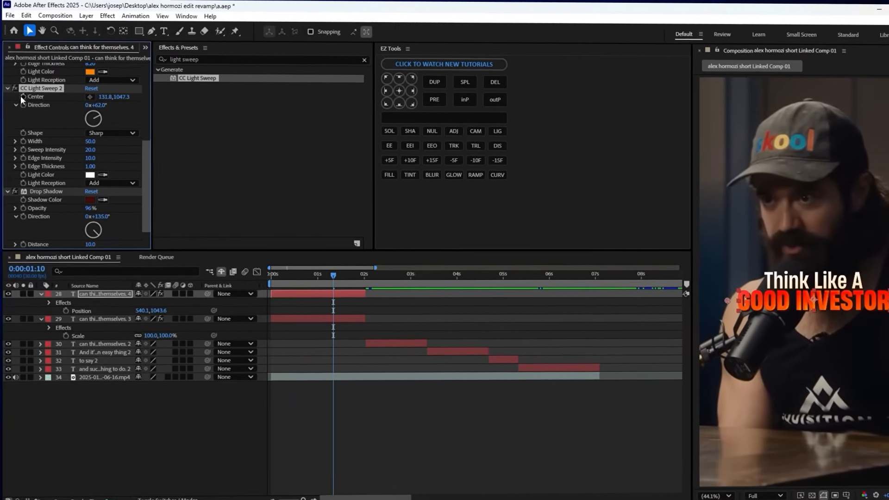
left_click(40, 98)
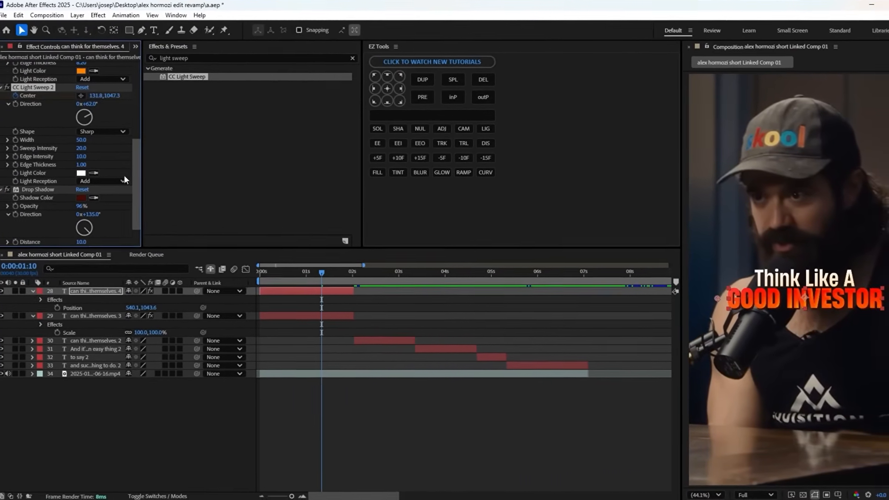
left_click_drag(119, 102, 140, 105)
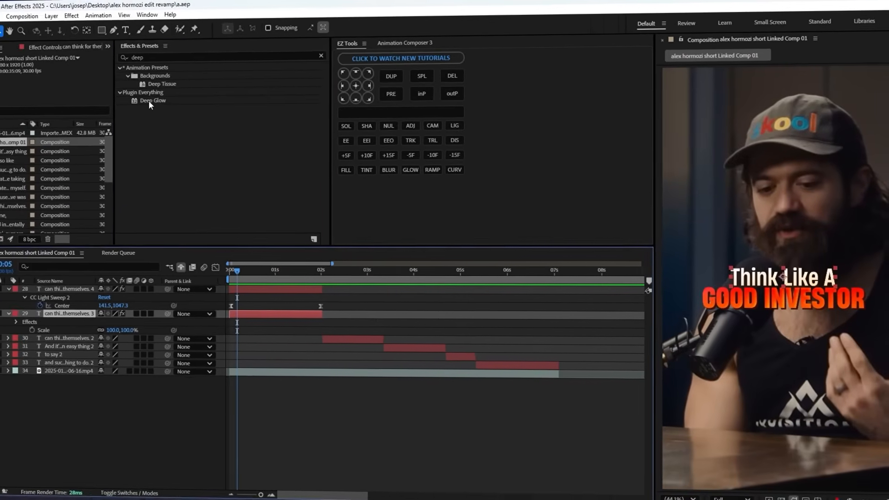
Apply Deep Glow to the "Think Like A" text layer and set its exposure to 0.1.
double_click(160, 103)
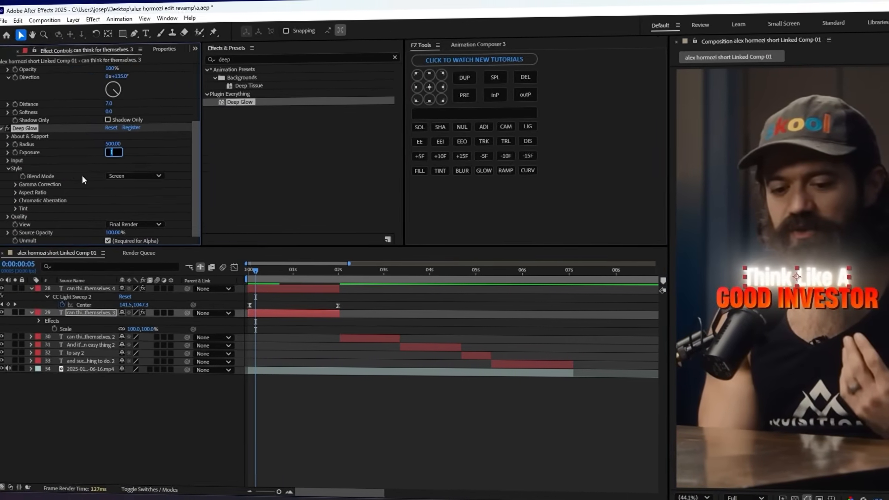
type("0.1")
key("Return")
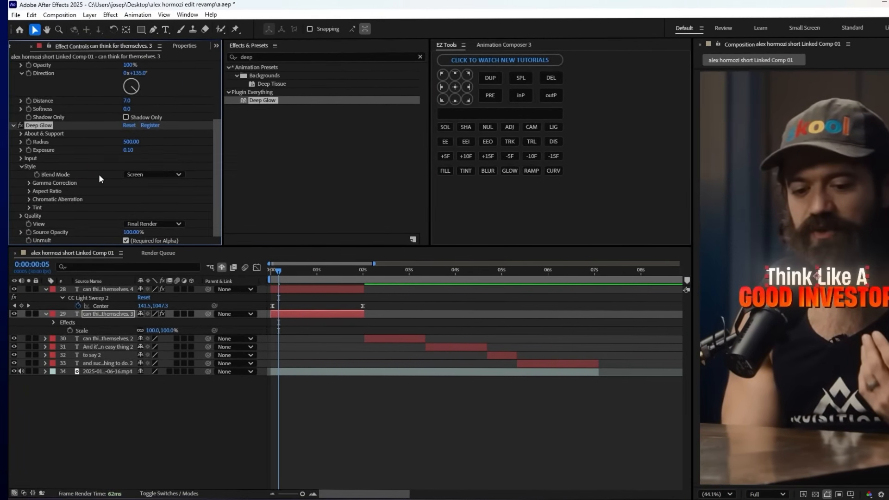
Copy the Deep Glow effect onto the "GOOD INVESTOR" text layer and adjust its exposure there.
left_click(84, 292)
key("ctrl+v")
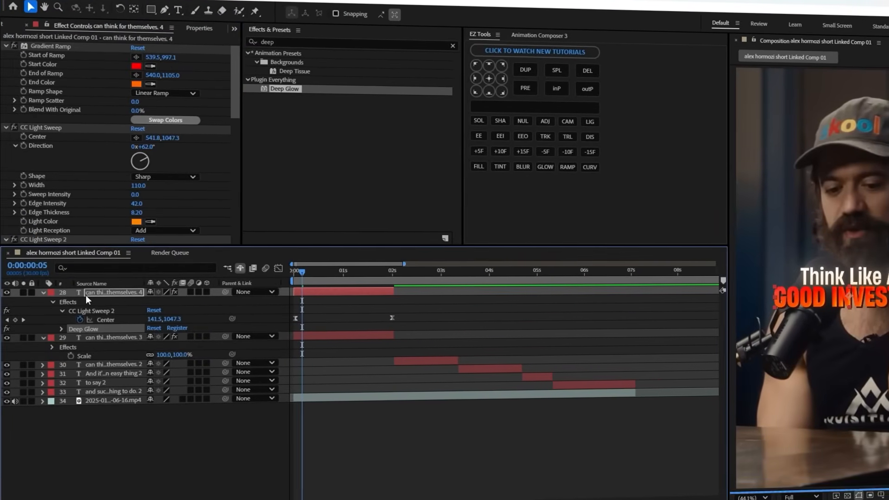
scroll(121, 199, "down", 10)
left_click(123, 207)
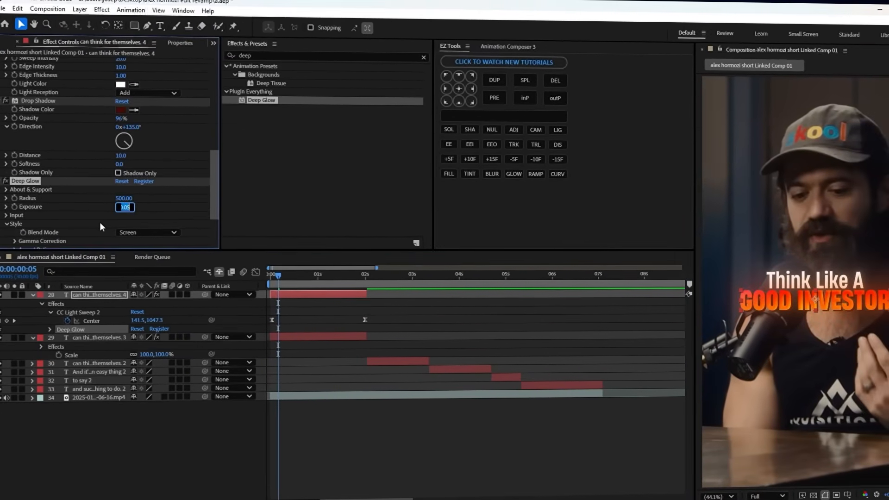
type("0.")
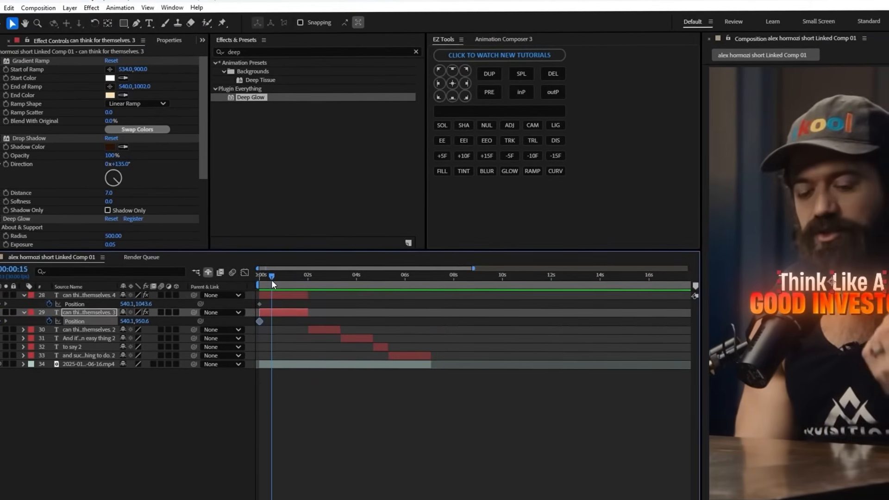
Animate both text layers rising into place with position keyframes starting at y 1107.6 and 1014.6, and ease the motion in the graph.
left_click_drag(272, 281, 280, 280)
left_click(7, 304)
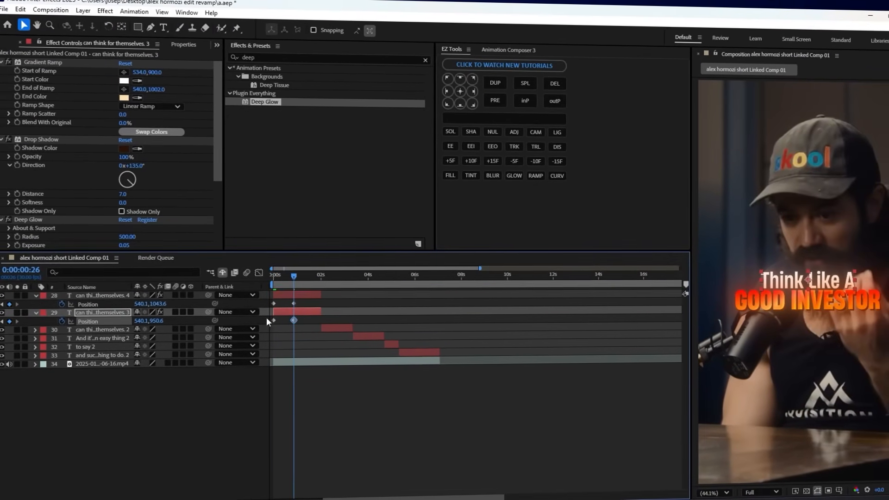
left_click(272, 280)
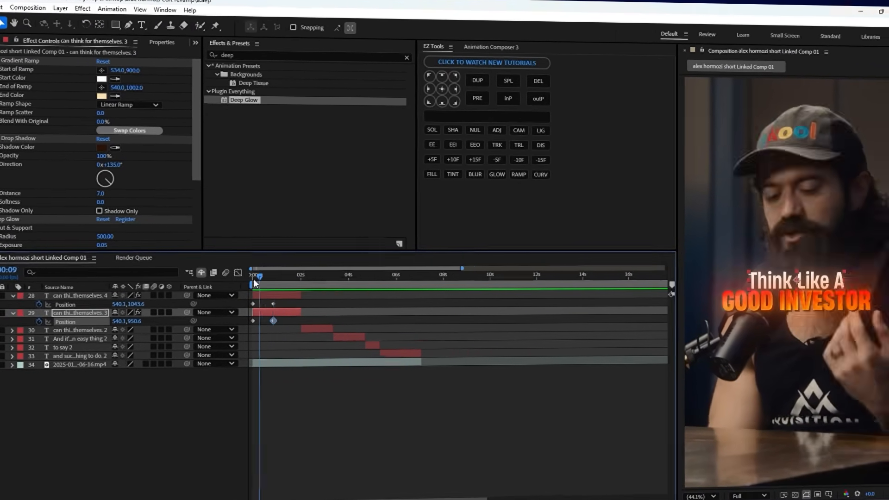
left_click_drag(158, 304, 169, 308)
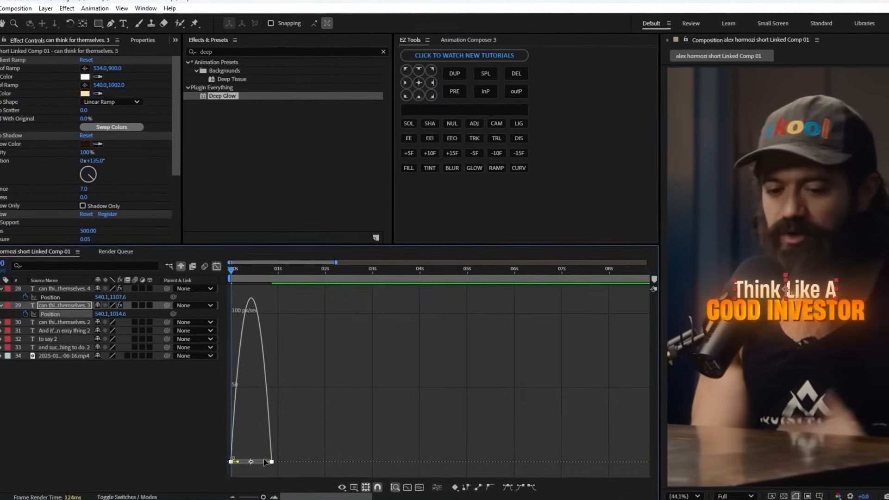
left_click_drag(274, 456, 270, 456)
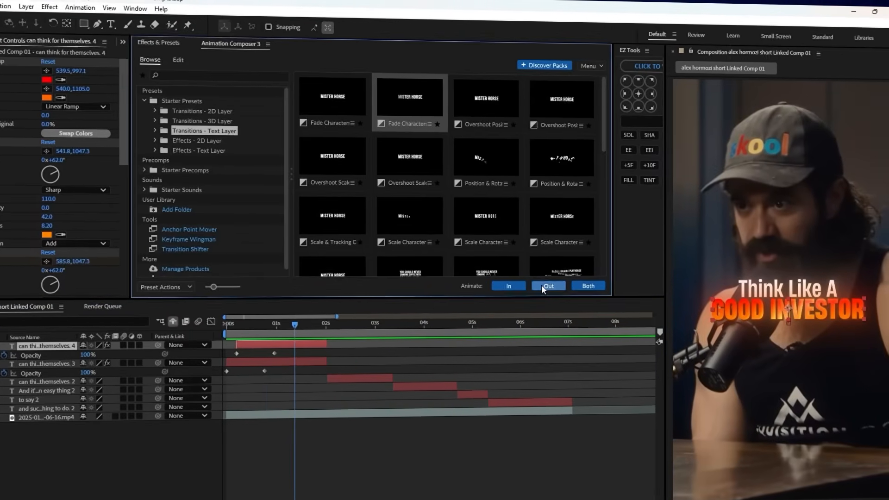
Apply the selected Fade Characters text transition as an out animation to both text layers.
left_click(546, 286)
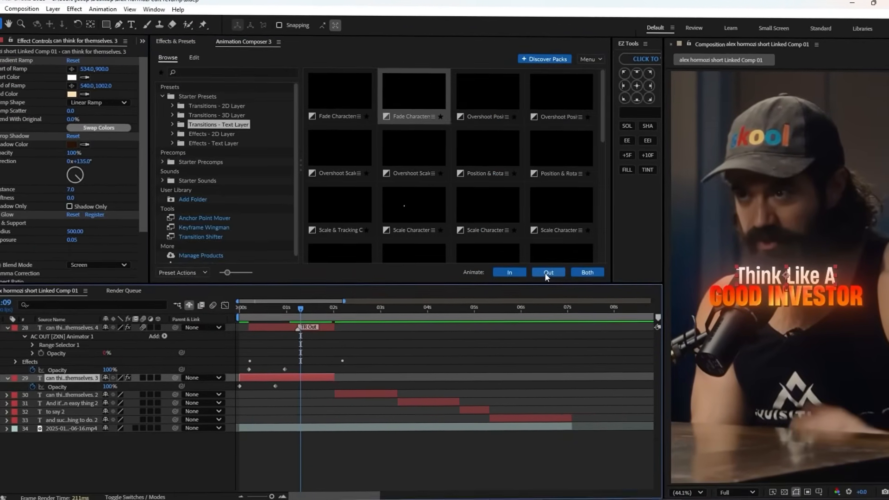
left_click(547, 286)
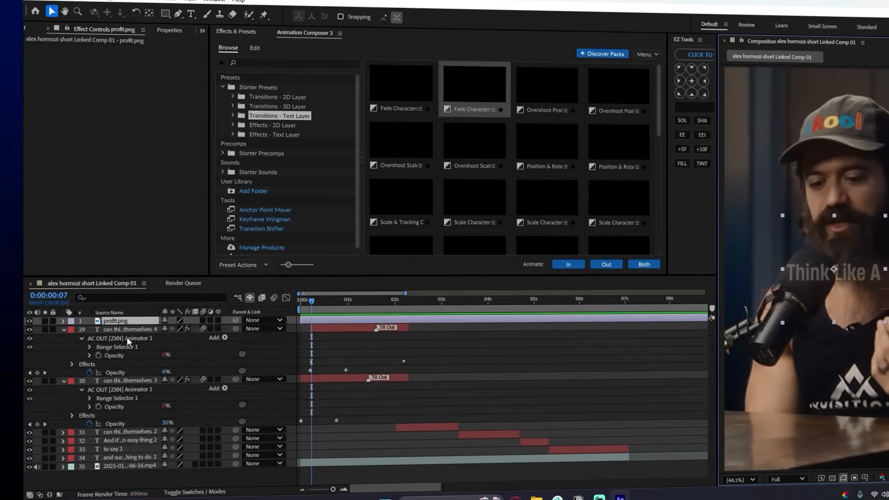
Create a shape layer with a 360.4 by 360.4 square behind the profit icon and set its corner roundness to 44.
right_click(78, 354)
mouse_move(161, 366)
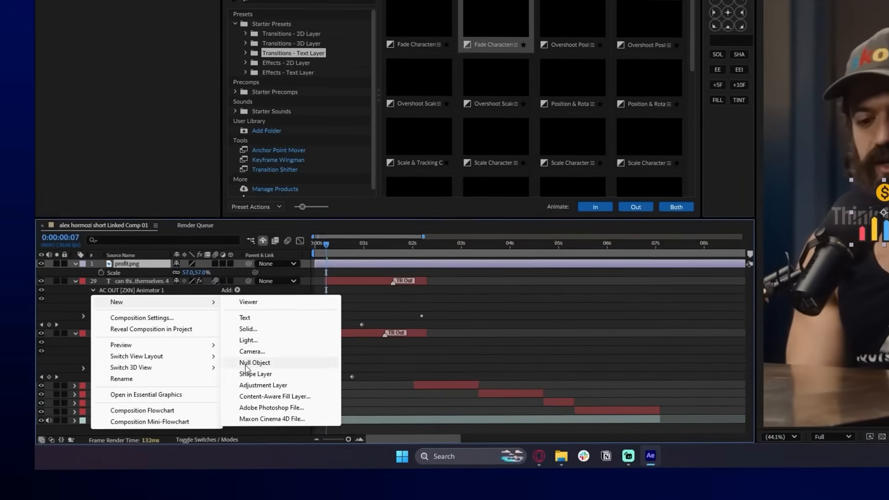
left_click(254, 380)
left_click_drag(813, 287, 855, 329)
left_click_drag(96, 387, 102, 388)
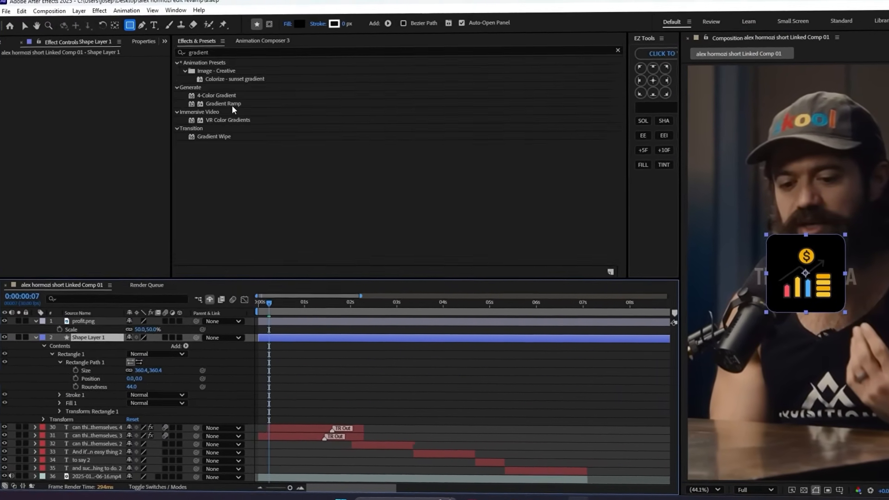
Apply a Gradient Ramp to the rounded square, position its start and end over the shape, and color it off-white to tan.
left_click(234, 106)
double_click(232, 110)
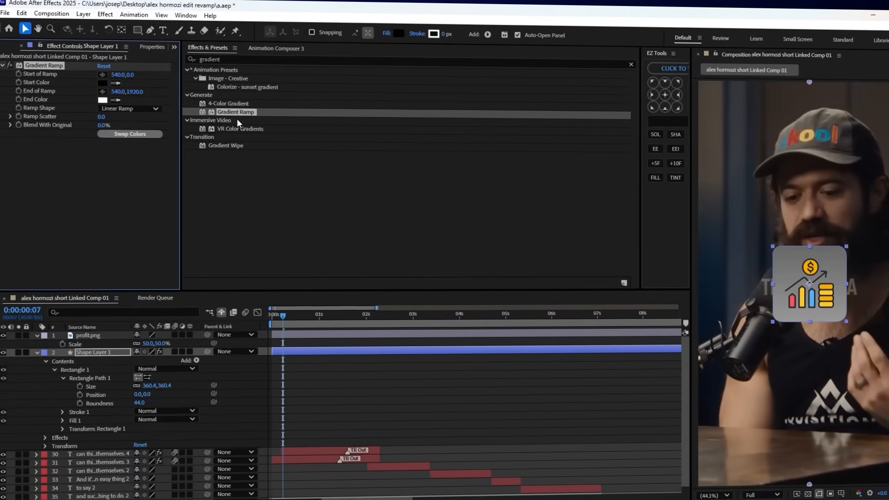
key("v")
left_click_drag(496, 283, 499, 306)
left_click_drag(402, 213, 376, 200)
left_click(572, 202)
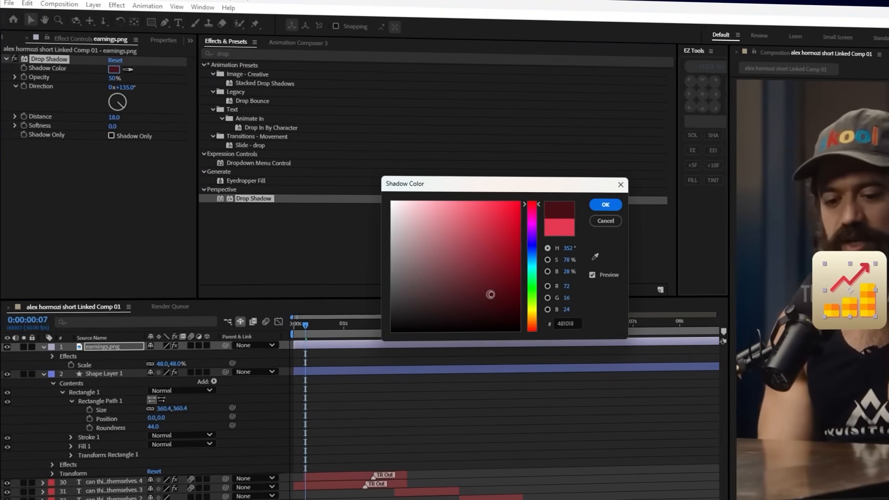
Give the earnings icon's drop shadow a dark red color and adjust its softness.
left_click_drag(490, 294, 494, 272)
left_click(603, 205)
left_click_drag(114, 126, 161, 125)
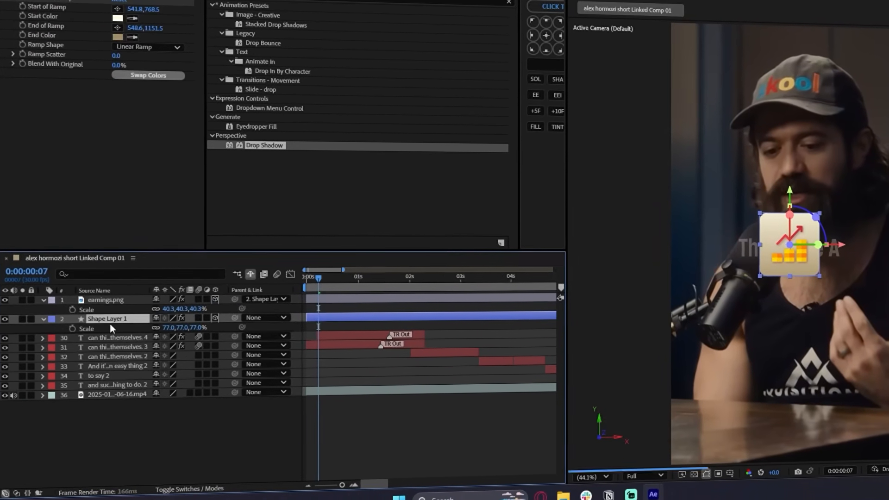
Keyframe Shape Layer 1's position to rise from y 1196.3 at 0:00:00:10 to y 1107.3 at about one second.
key("r")
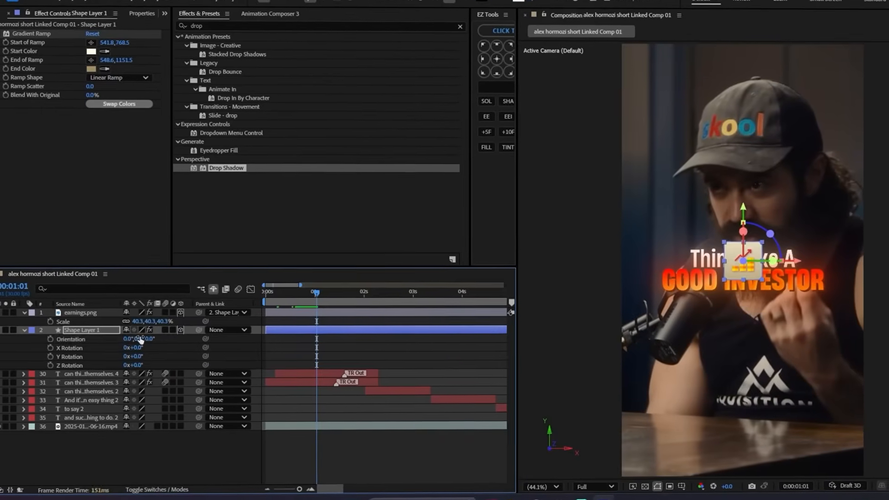
key("p")
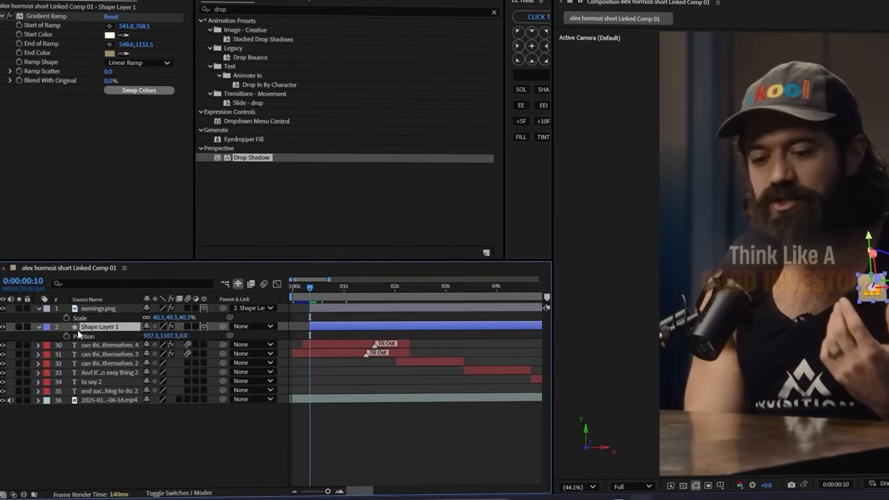
left_click(48, 341)
left_click_drag(318, 339, 352, 339)
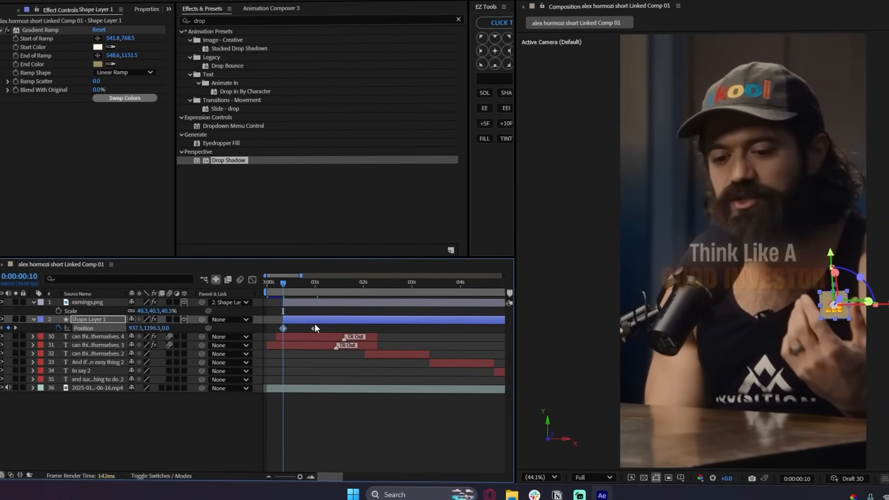
Keyframe Shape Layer 1's opacity and move its 100% keyframe from 0:00:00:10 to about one second.
left_click(252, 280)
left_click(95, 336)
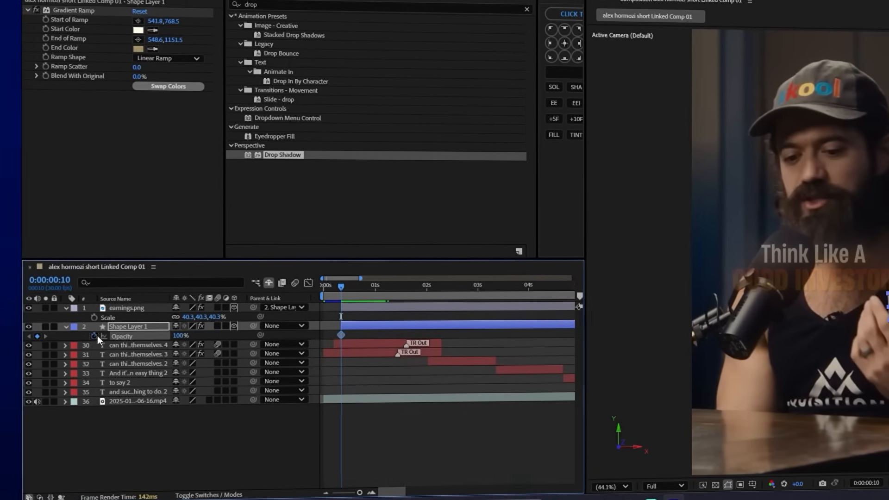
left_click_drag(345, 336, 376, 336)
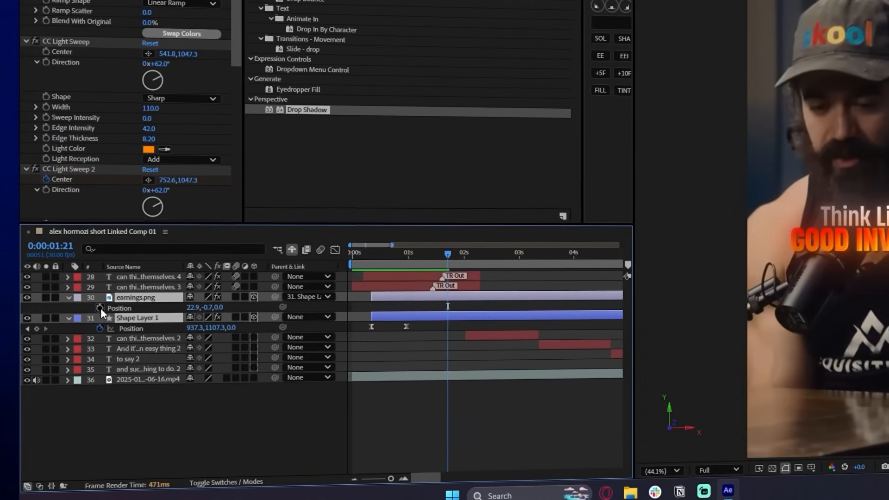
Hold Shape Layer 1's position with a keyframe at 0:00:01:21, and shift the icon tile's position at about 2:06.
left_click(71, 323)
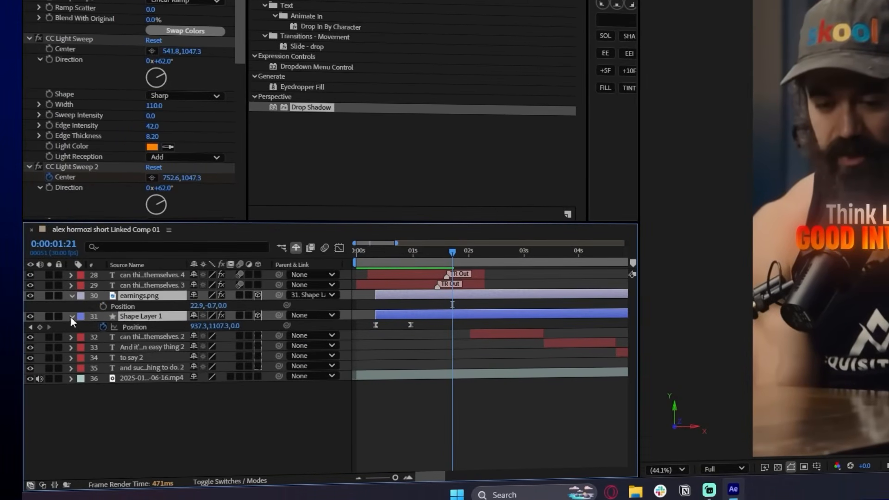
left_click(40, 327)
left_click_drag(452, 253, 479, 253)
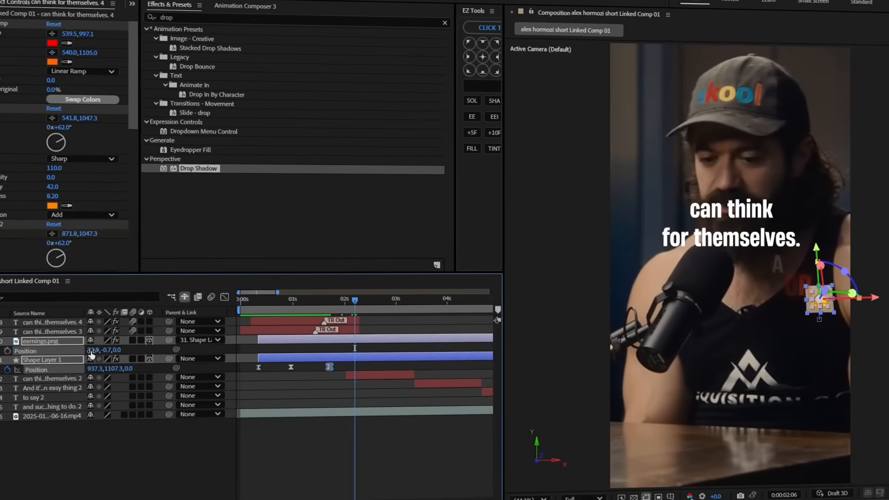
left_click_drag(48, 347, 58, 346)
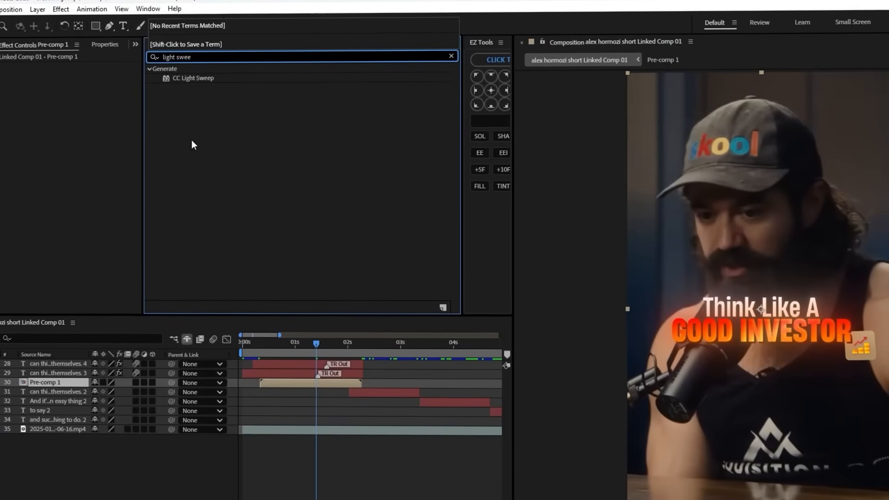
Apply CC Light Sweep to Pre-comp 1, which holds the icon tile.
double_click(191, 78)
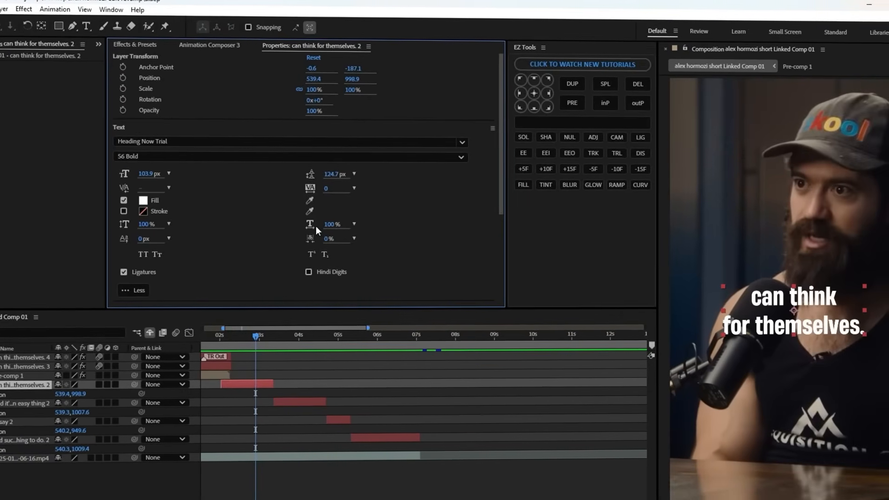
Tighten the line spacing of the "can think for themselves." caption.
left_click_drag(393, 174, 371, 174)
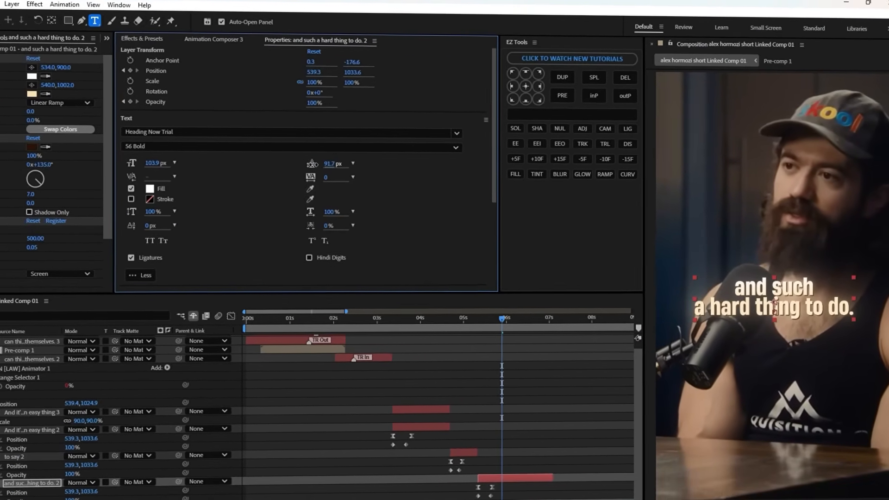
Duplicate the "and such a hard thing to do." caption for "hard thing" and set its gradient from red to FF4E00.
key("ctrl+d")
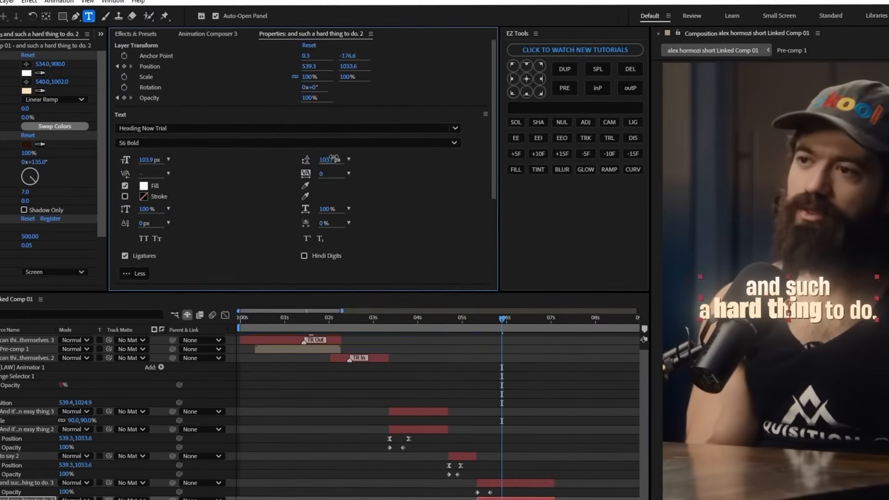
left_click(28, 84)
left_click(439, 193)
left_click(530, 196)
left_click(27, 89)
left_click(451, 321)
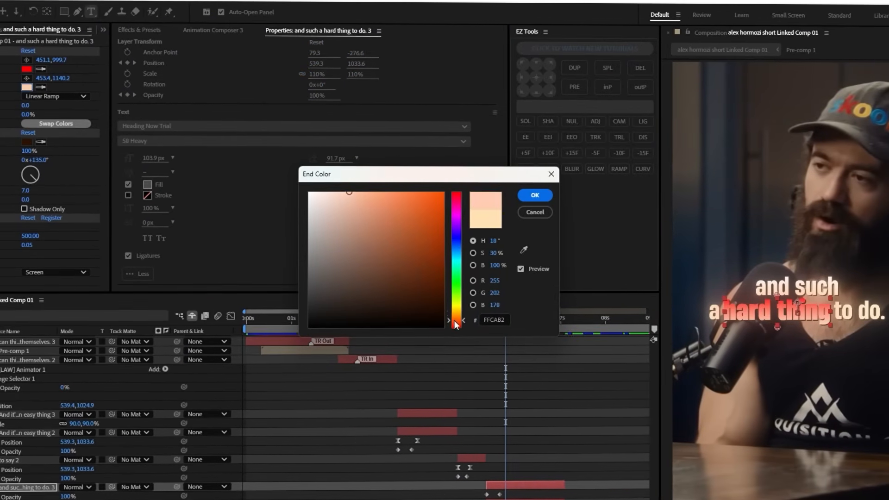
left_click(546, 194)
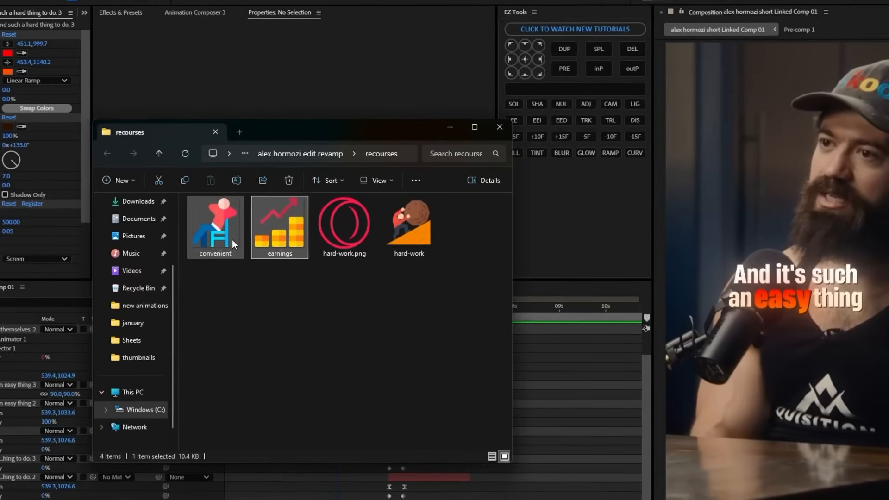
Place convenient.png in the composition and back it with a new shape layer holding a 312.8 px rounded square with a pale pink gradient.
left_click_drag(212, 222, 491, 366)
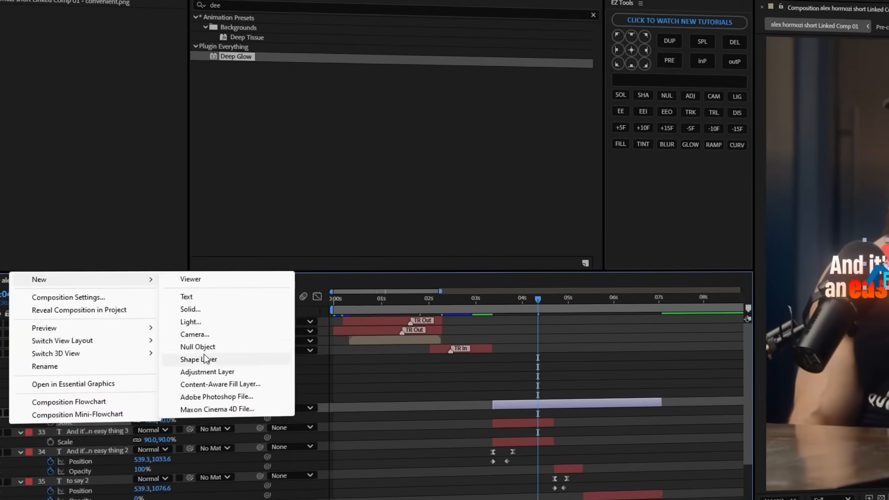
left_click(235, 358)
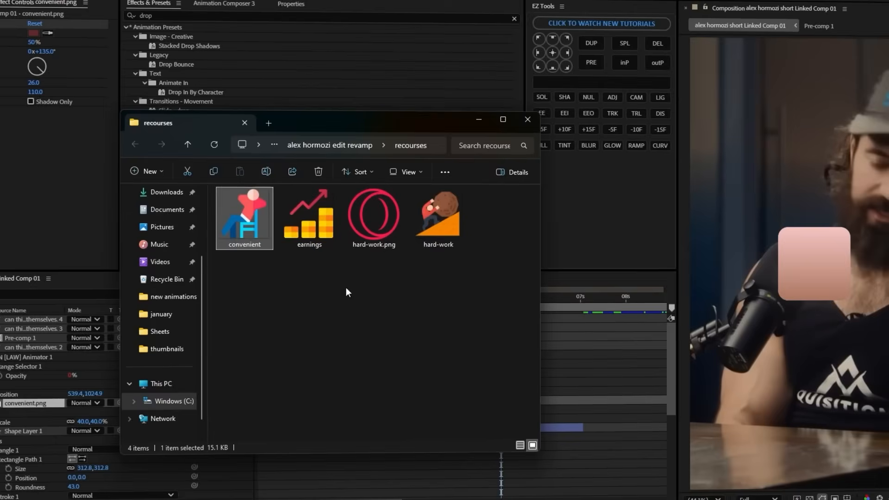
left_click(438, 216)
Add hard-work.png over the pink tile, starting with the "and such a hard thing to do." caption, and scale it to 36%.
left_click_drag(438, 216, 567, 398)
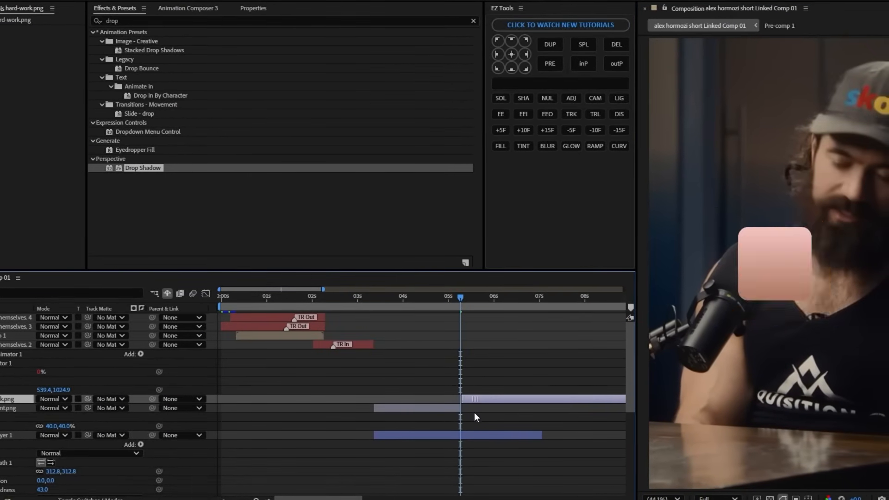
key("Page_Down")
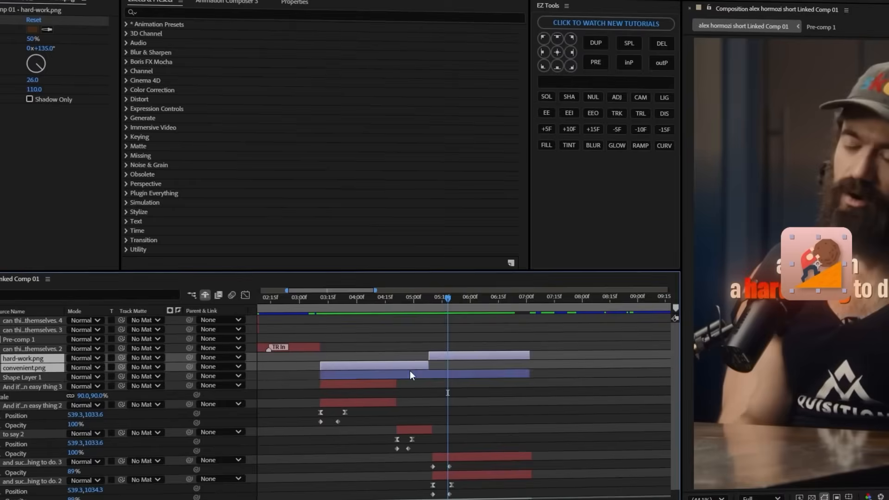
Pre-compose hard-work.png, convenient.png and Shape Layer 1 together and make the resulting layer 3D.
right_click(408, 371)
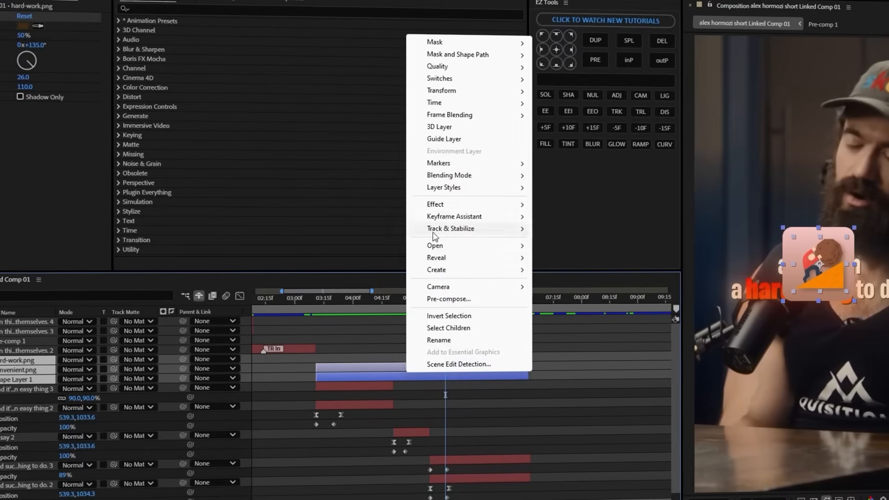
left_click(446, 303)
key("Return")
key("F4")
left_click(116, 361)
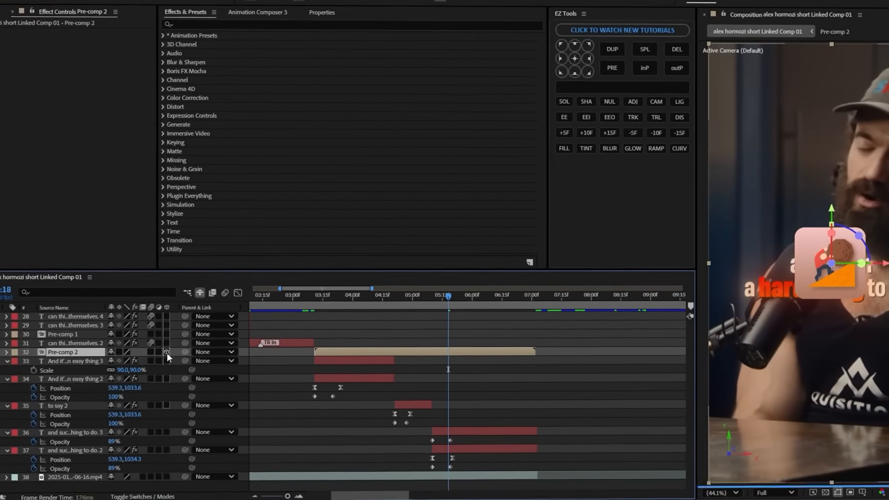
Keyframe Pre-comp 2's position to slide in from its start and reach 229, 1101 at about 4:06.
key("i")
key("s")
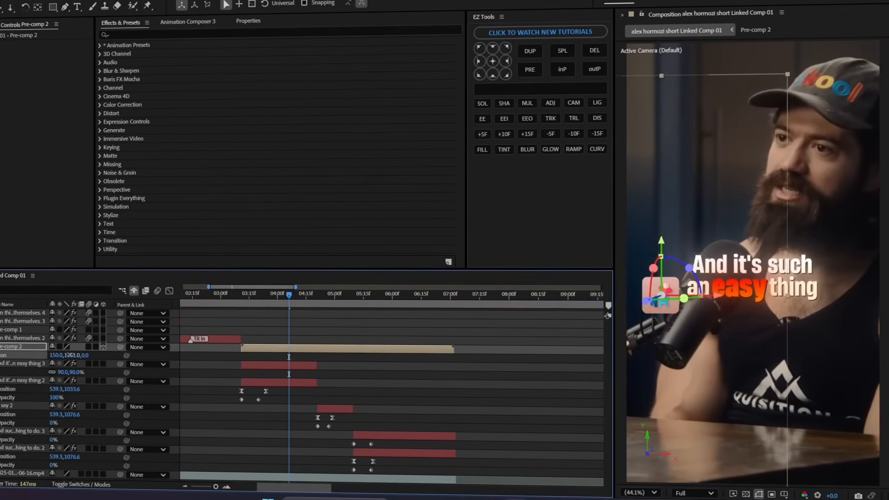
left_click(1, 356)
left_click(242, 295)
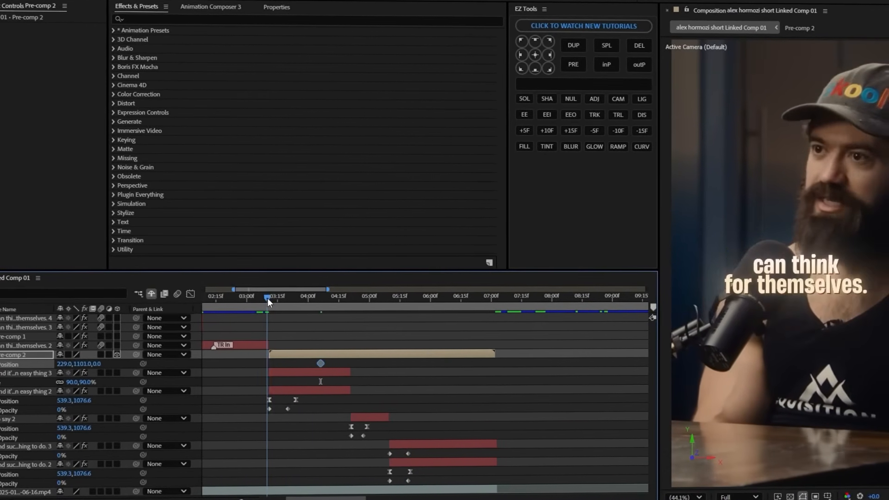
left_click_drag(71, 355, 134, 364)
left_click_drag(277, 297, 287, 298)
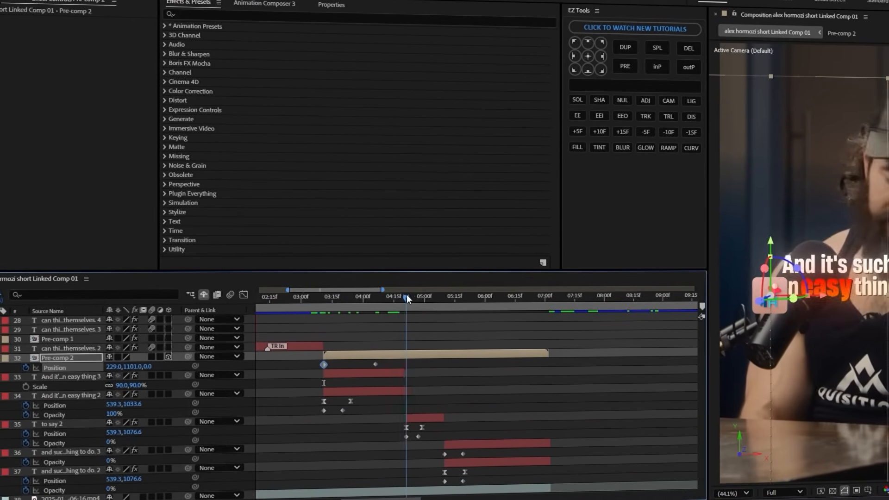
Add a Pre-comp 2 position keyframe at about 4:26 and another at about 5:20 that moves the tile to 900, 1138.
left_click(1, 368)
left_click_drag(135, 367, 123, 367)
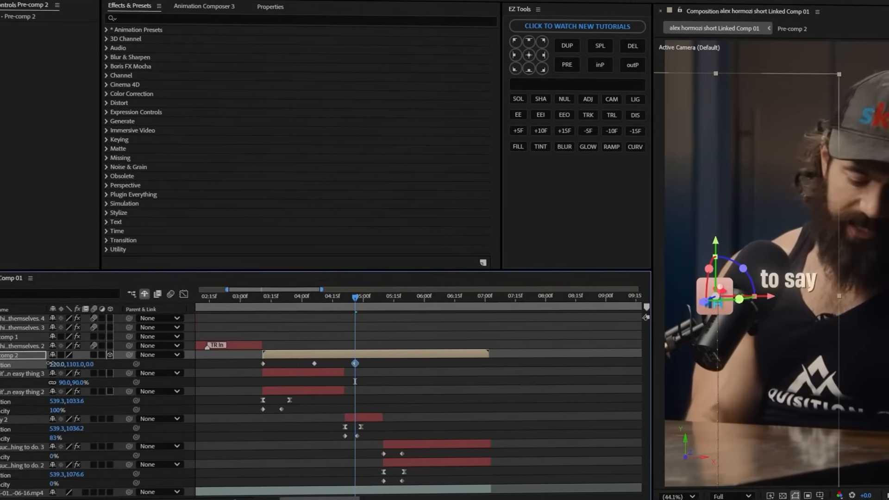
left_click_drag(421, 298, 462, 299)
left_click_drag(364, 299, 370, 299)
left_click_drag(26, 363, 75, 365)
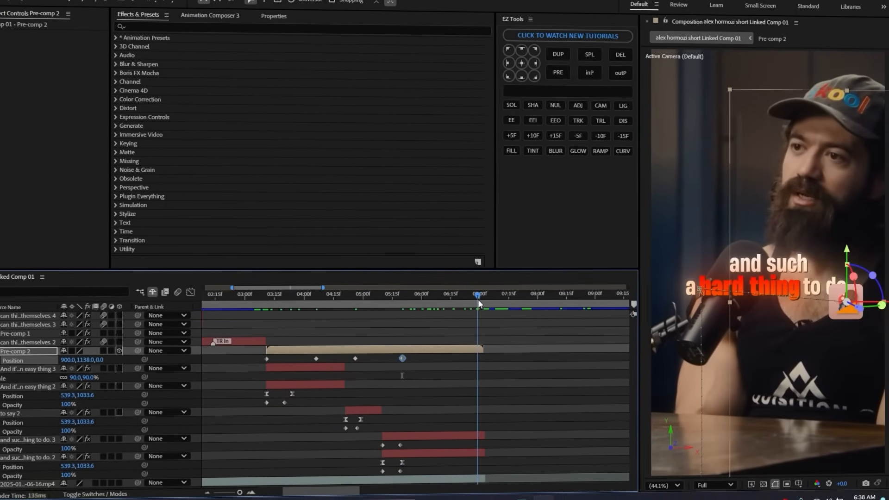
Ease Pre-comp 2's position keyframes in the speed graph, stretching the outgoing influence at about 4:26 to about 68%.
left_click(193, 292)
left_click_drag(309, 454, 290, 450)
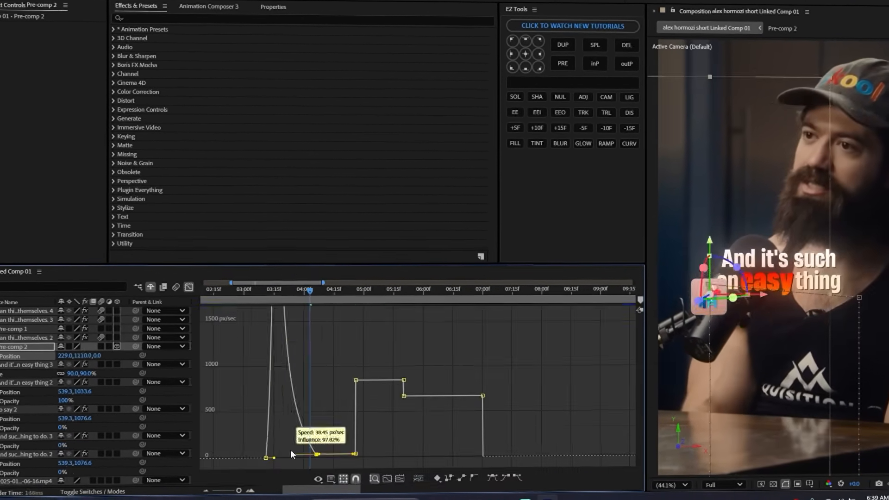
left_click_drag(361, 456, 369, 456)
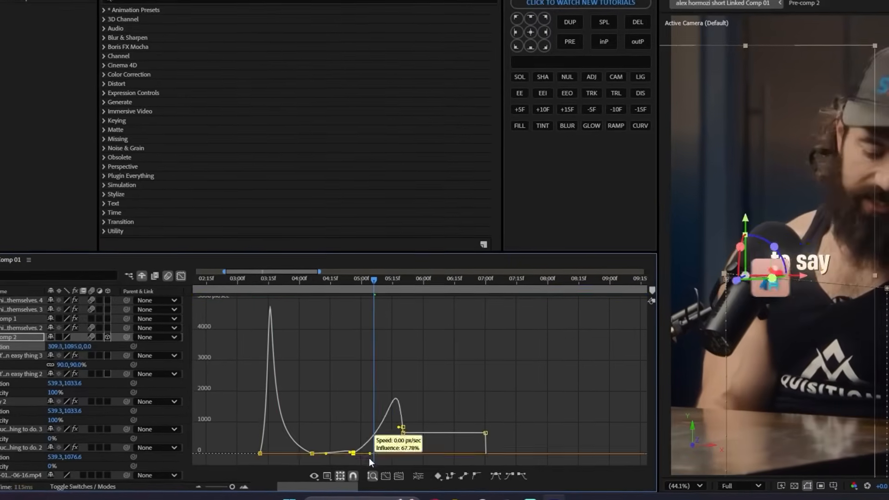